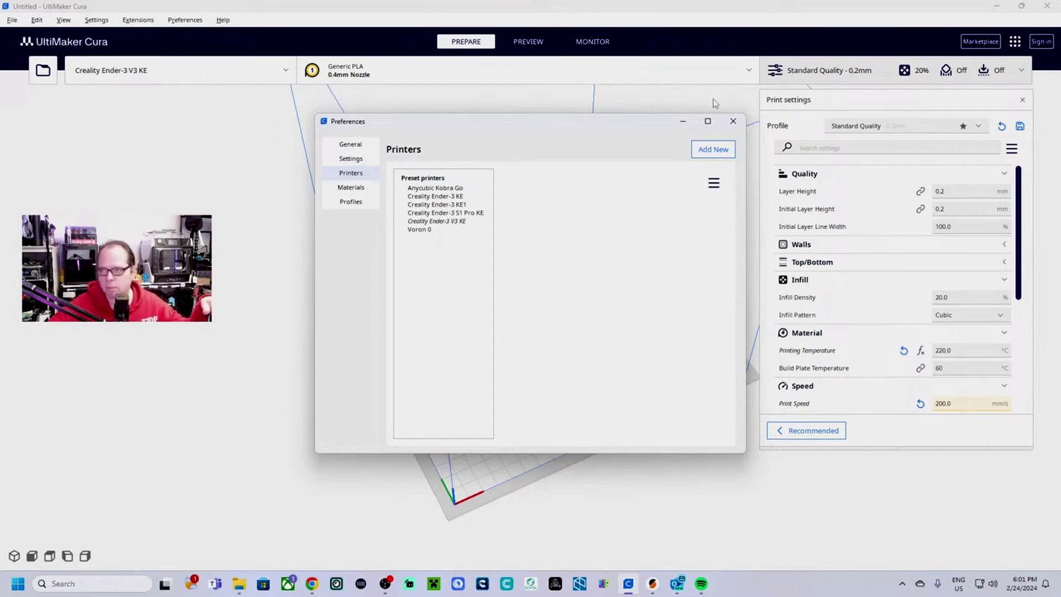
Step: Add a non-networked Custom FFF printer named 'Easy3D - K9'
{"action": "left_click", "coordinate": [694, 151]}
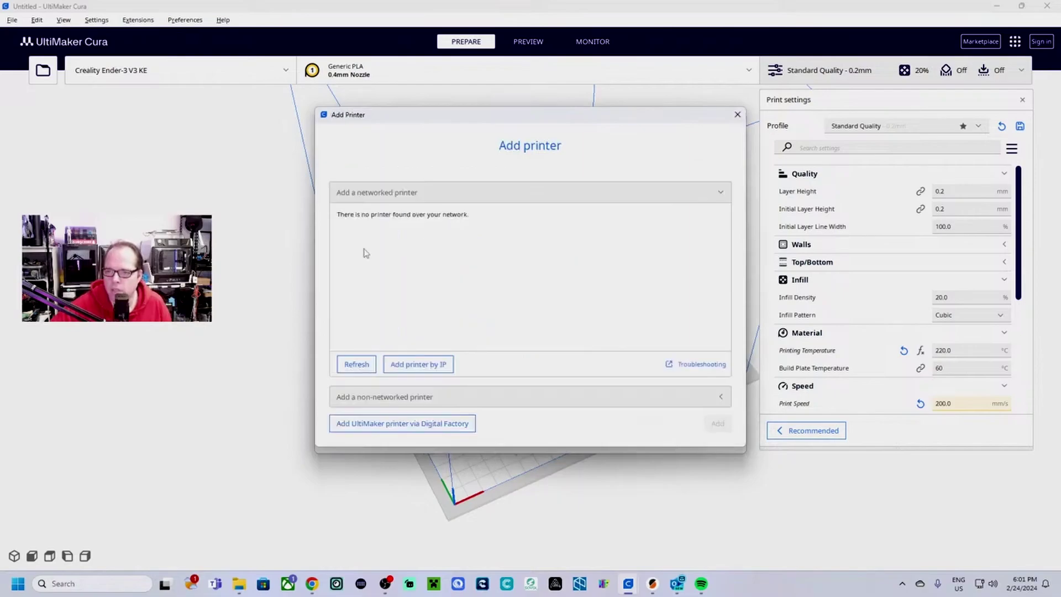
{"action": "left_click", "coordinate": [519, 402]}
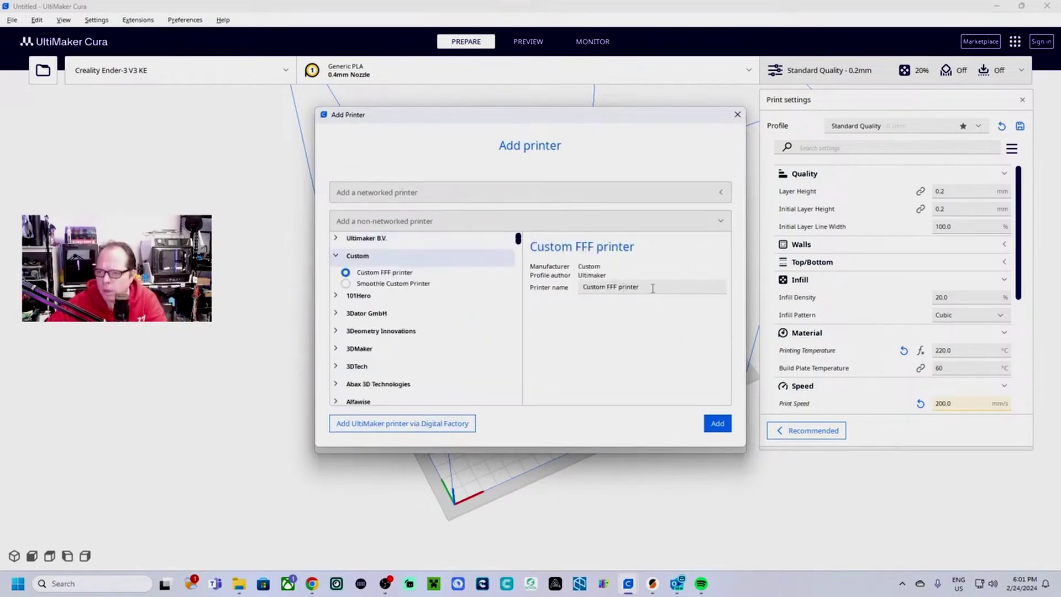
{"action": "left_click_drag", "start_coordinate": [651, 286], "coordinate": [551, 291]}
{"action": "type", "text": "Easy3D - K9"}
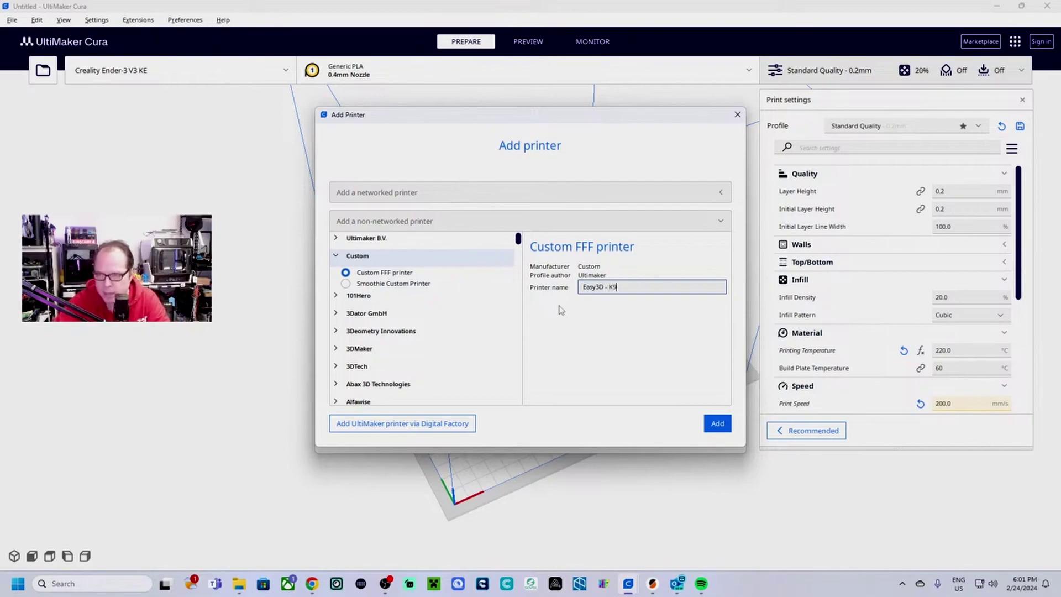
{"action": "left_click", "coordinate": [717, 424]}
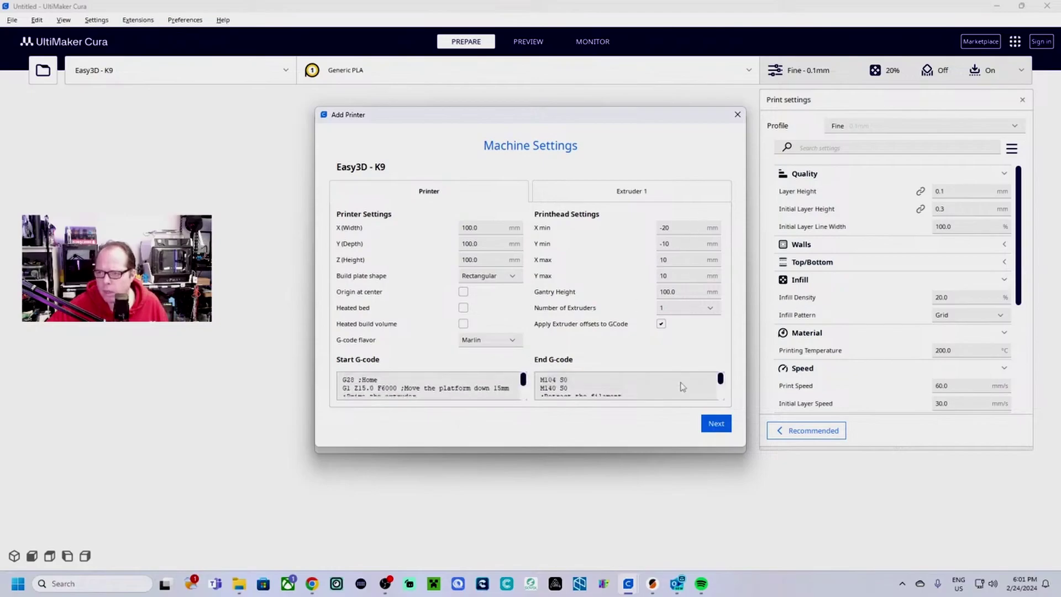
Step: On Extruder 1, replace the 2.85 compatible material diameter with a new filament value
{"action": "left_click", "coordinate": [635, 200]}
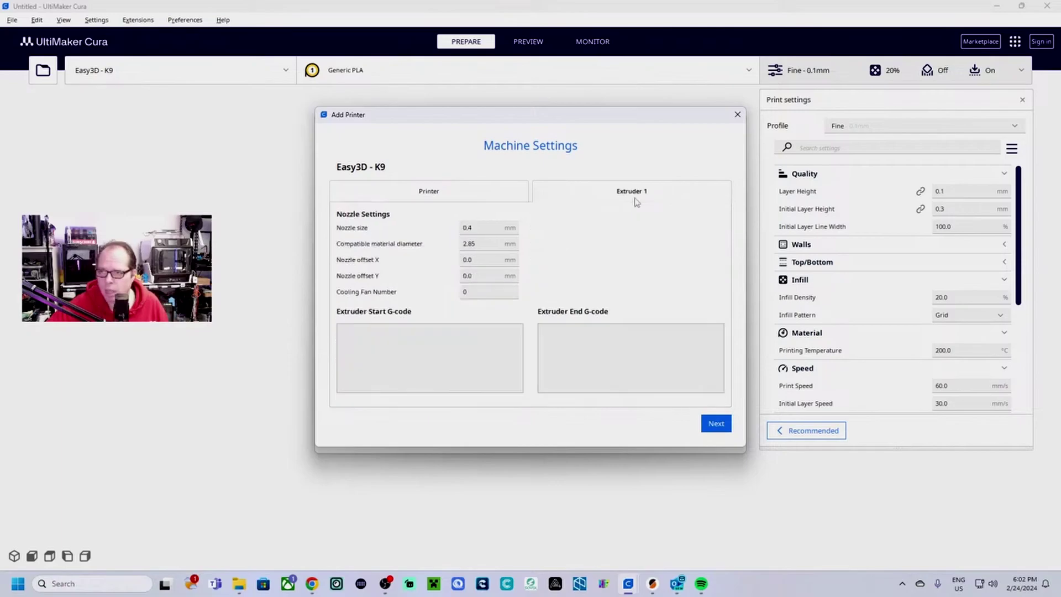
{"action": "double_click", "coordinate": [468, 245]}
{"action": "type", "text": "1"}
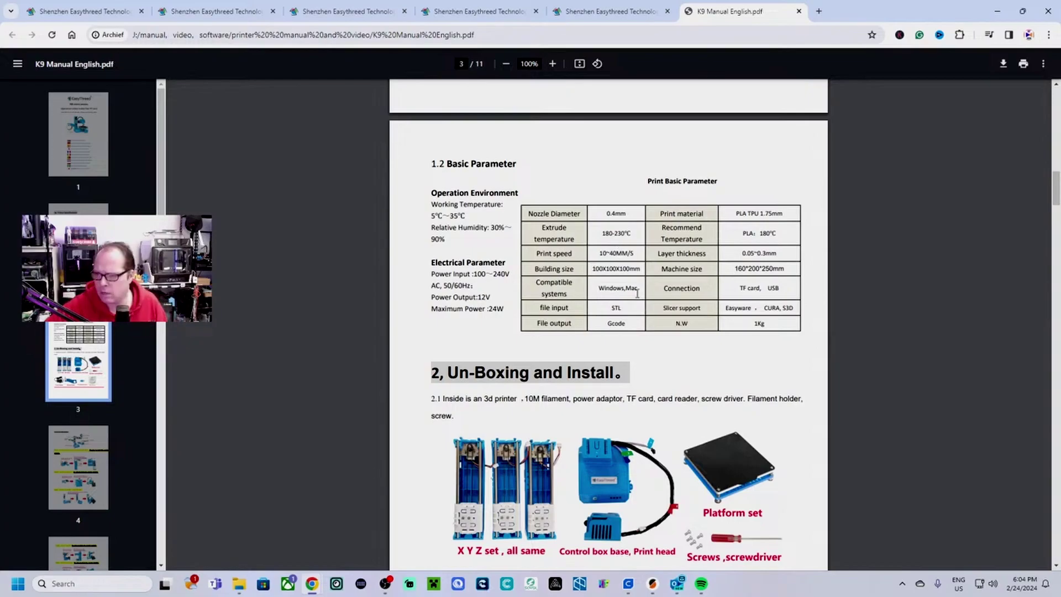
Step: Finish Easy3D - K9's machine settings so it is listed among Cura's printers
{"action": "key", "text": "alt+Tab"}
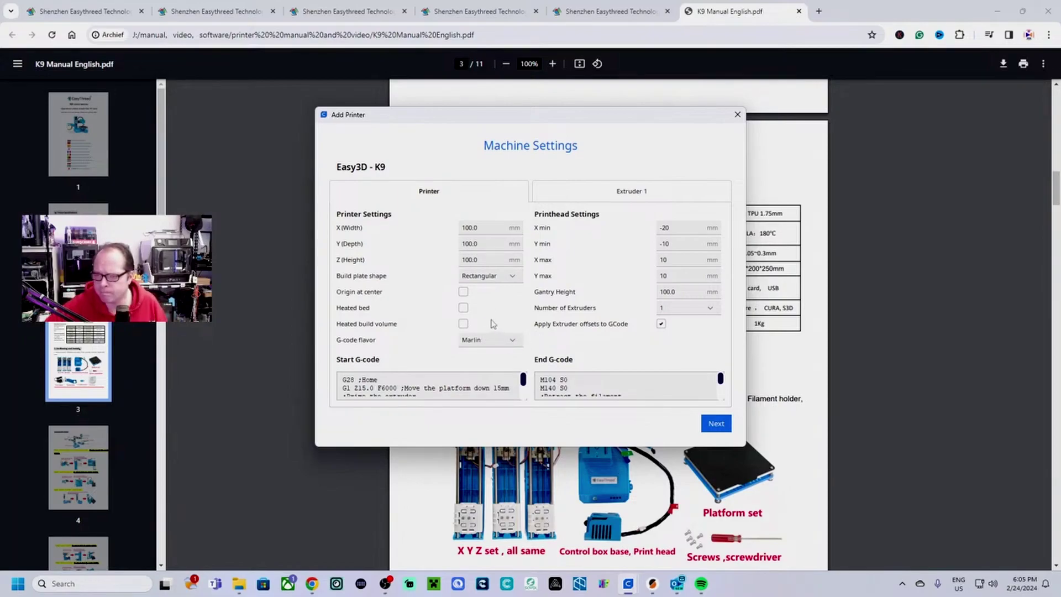
{"action": "left_click", "coordinate": [715, 423]}
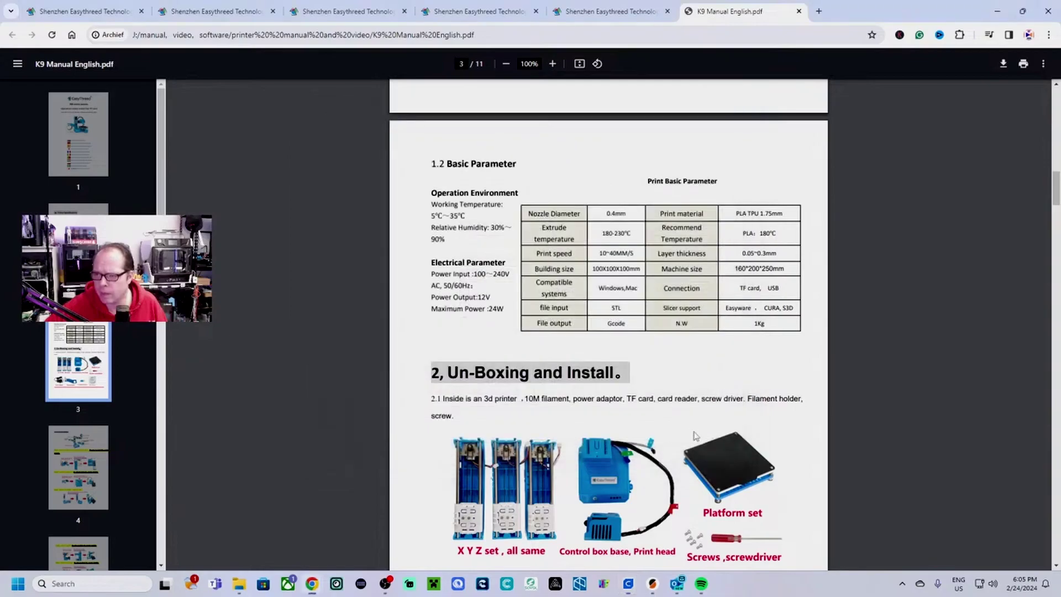
{"action": "left_click", "coordinate": [627, 587]}
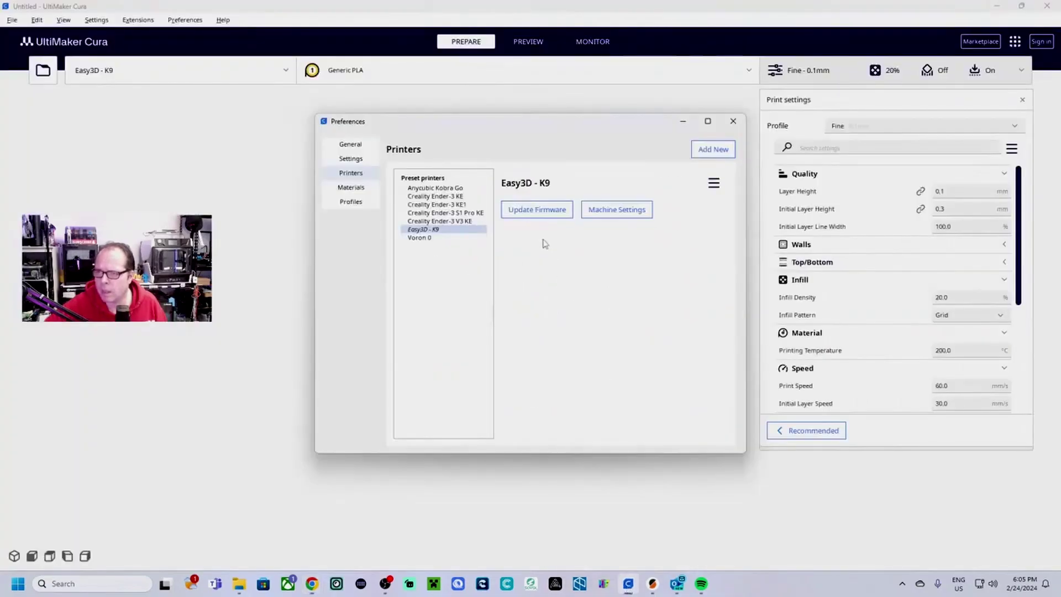
Step: Select the Normal profile with 0.2 mm layer height and 205 °C printing temperature
{"action": "left_click", "coordinate": [734, 121]}
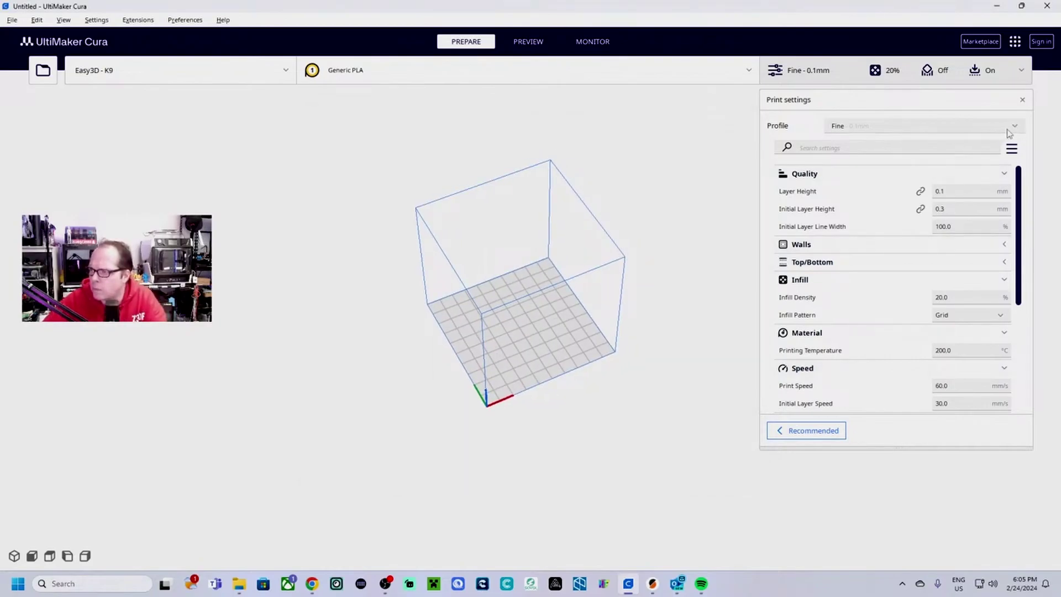
{"action": "left_click", "coordinate": [963, 188]}
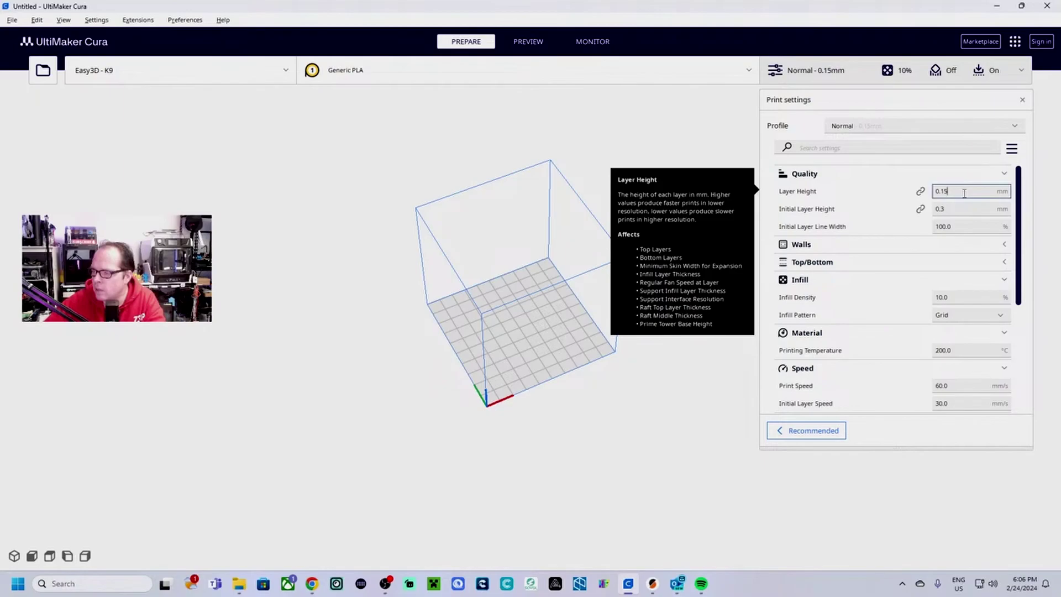
{"action": "key", "text": "BackSpace"}
{"action": "key", "text": "BackSpace"}
{"action": "type", "text": "2"}
{"action": "left_click", "coordinate": [964, 244]}
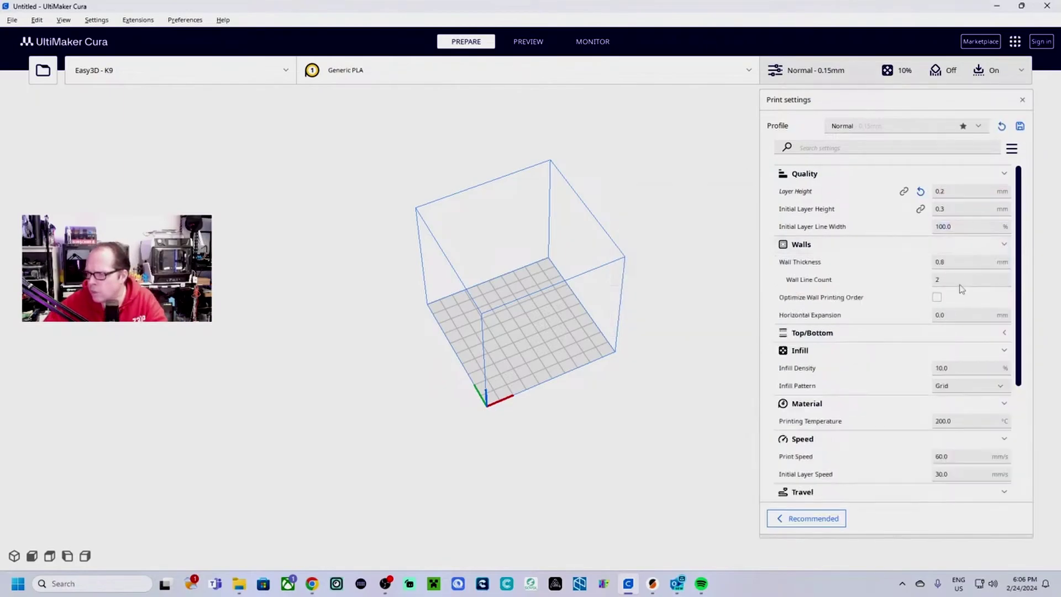
{"action": "scroll", "coordinate": [962, 289], "scroll_direction": "down", "scroll_amount": 2}
{"action": "left_click", "coordinate": [956, 341]}
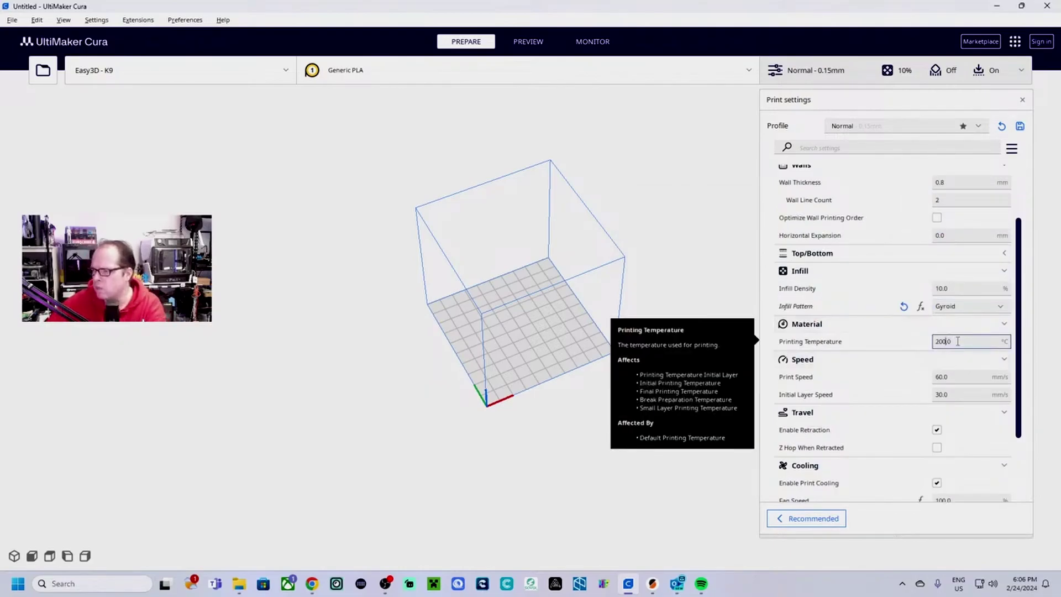
{"action": "type", "text": "5"}
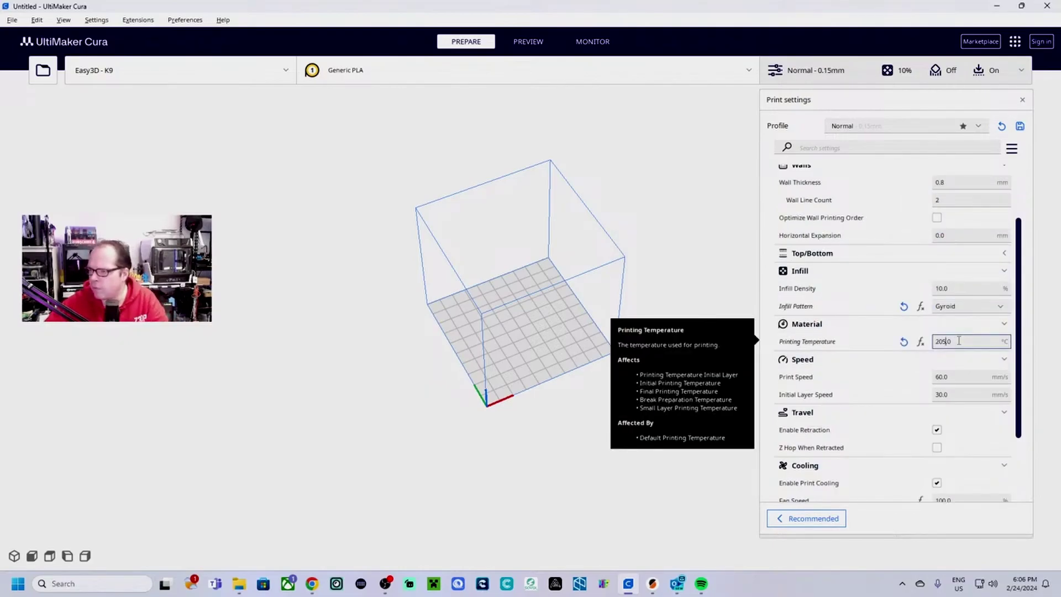
Step: Set print speed to 20 mm/s and build plate adhesion to Raft
{"action": "scroll", "coordinate": [959, 341], "scroll_direction": "down", "scroll_amount": 3}
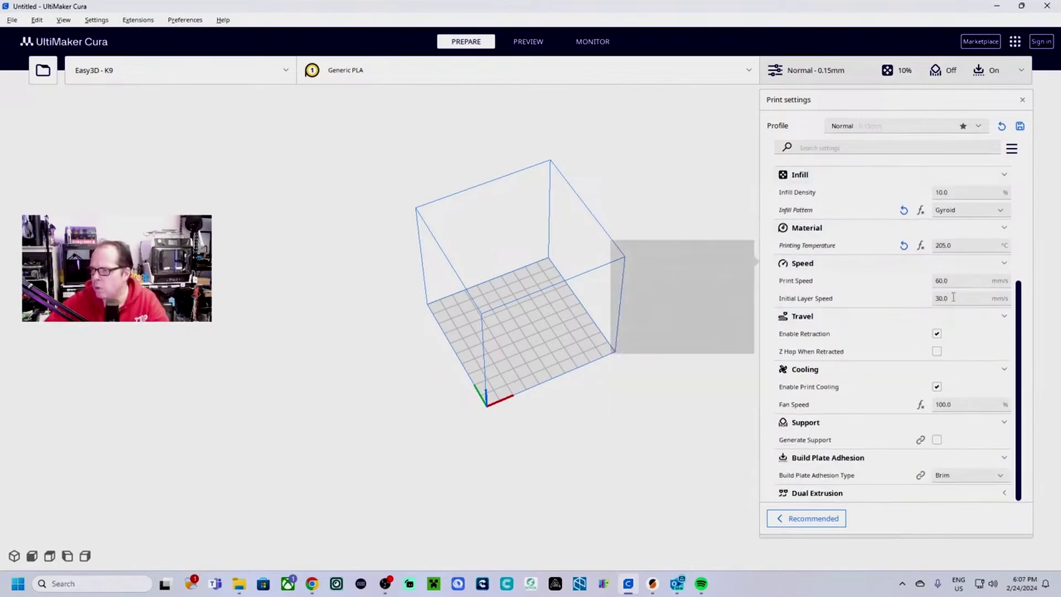
{"action": "left_click", "coordinate": [948, 281]}
{"action": "type", "text": "20"}
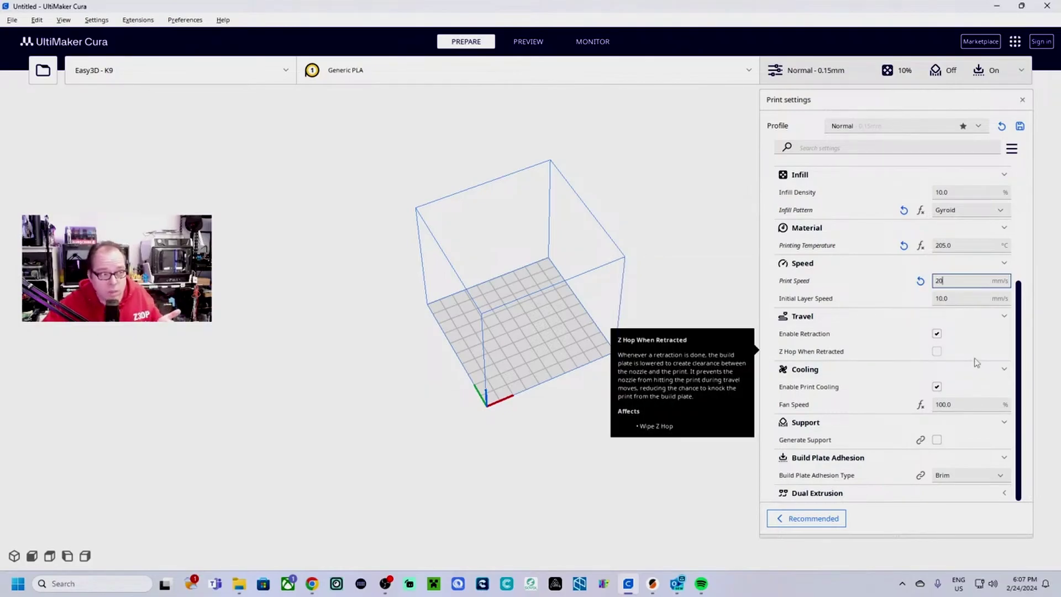
{"action": "key", "text": "Tab"}
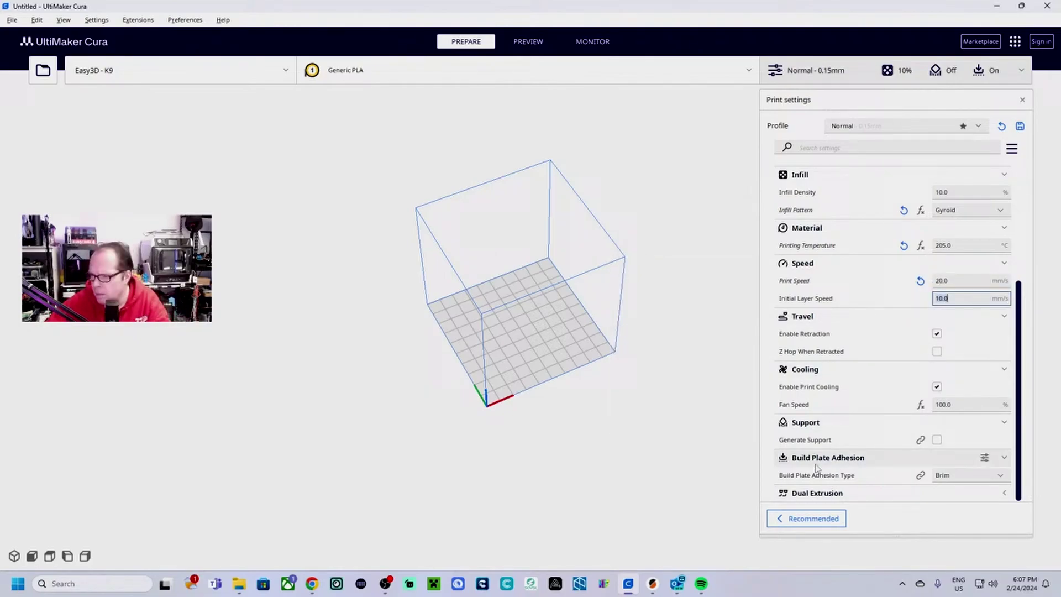
{"action": "left_click", "coordinate": [1001, 476]}
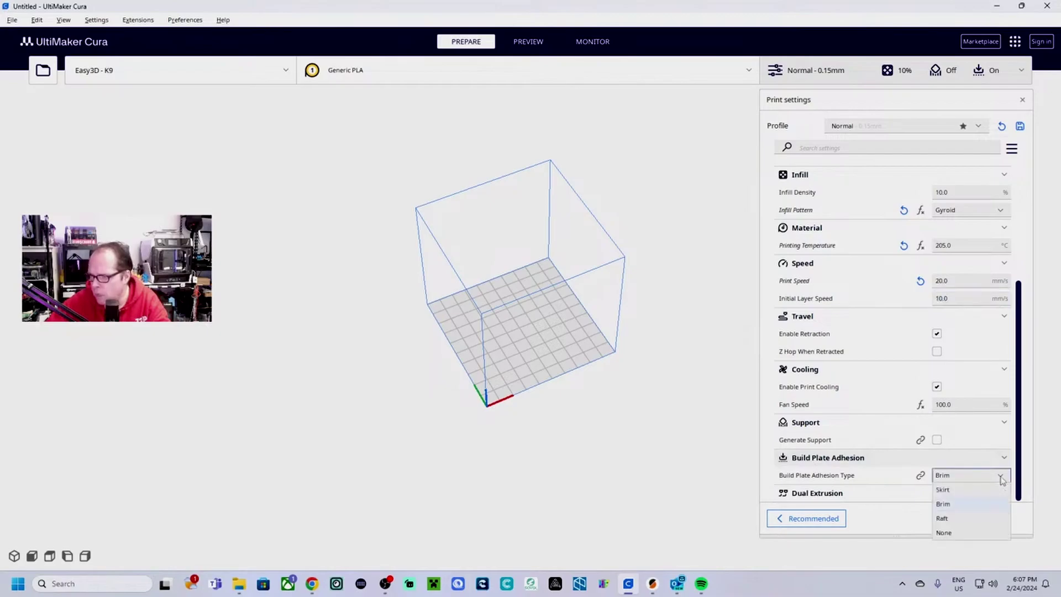
{"action": "left_click", "coordinate": [942, 518]}
{"action": "scroll", "coordinate": [946, 442], "scroll_direction": "down", "scroll_amount": 2}
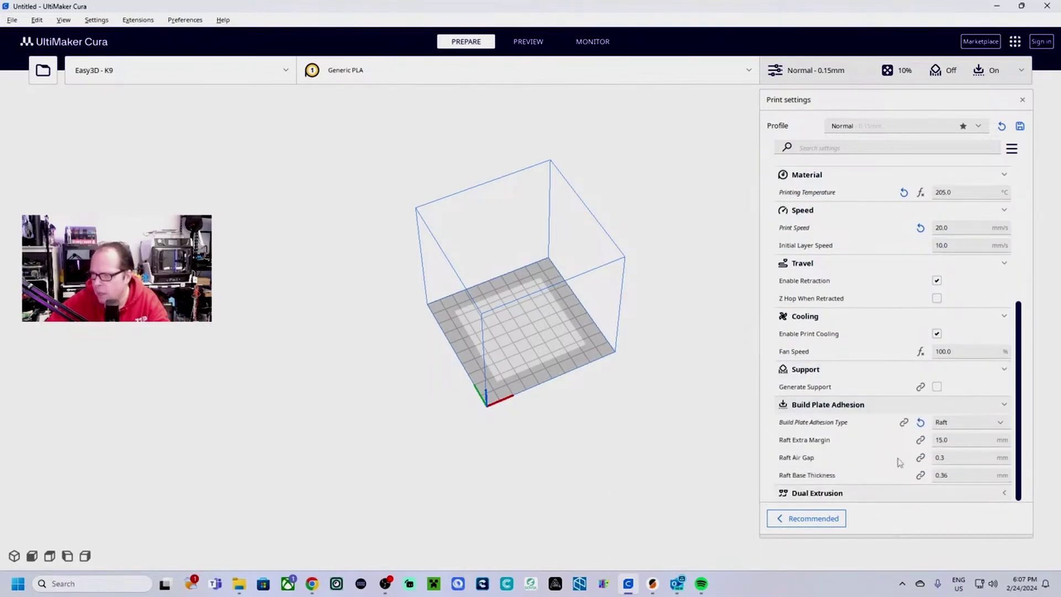
Step: Save the changed settings as a new custom profile named K9-Normal
{"action": "left_click", "coordinate": [1020, 126]}
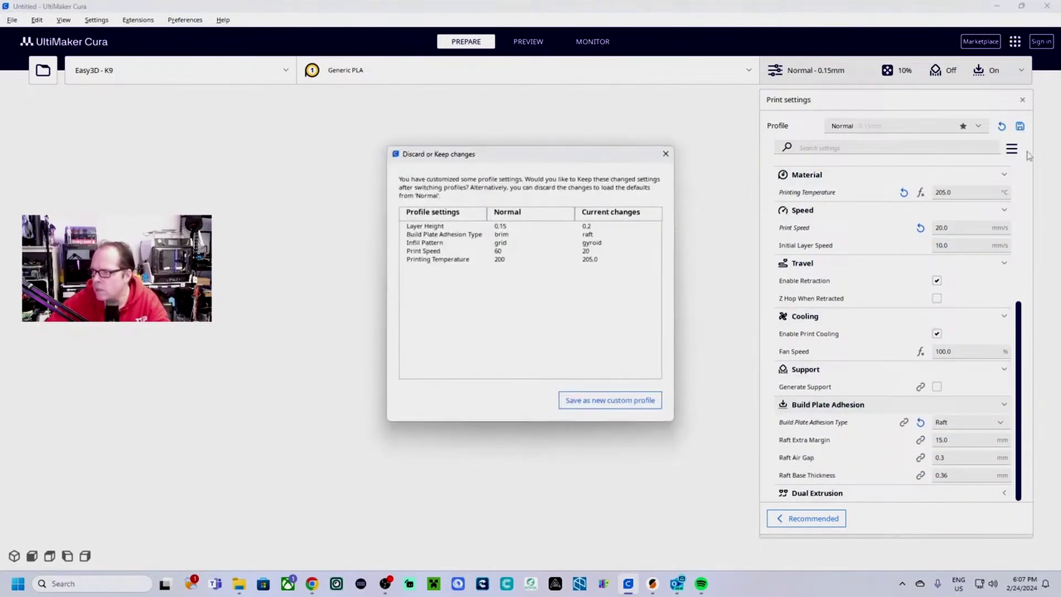
{"action": "left_click", "coordinate": [608, 400]}
{"action": "type", "text": "K9"}
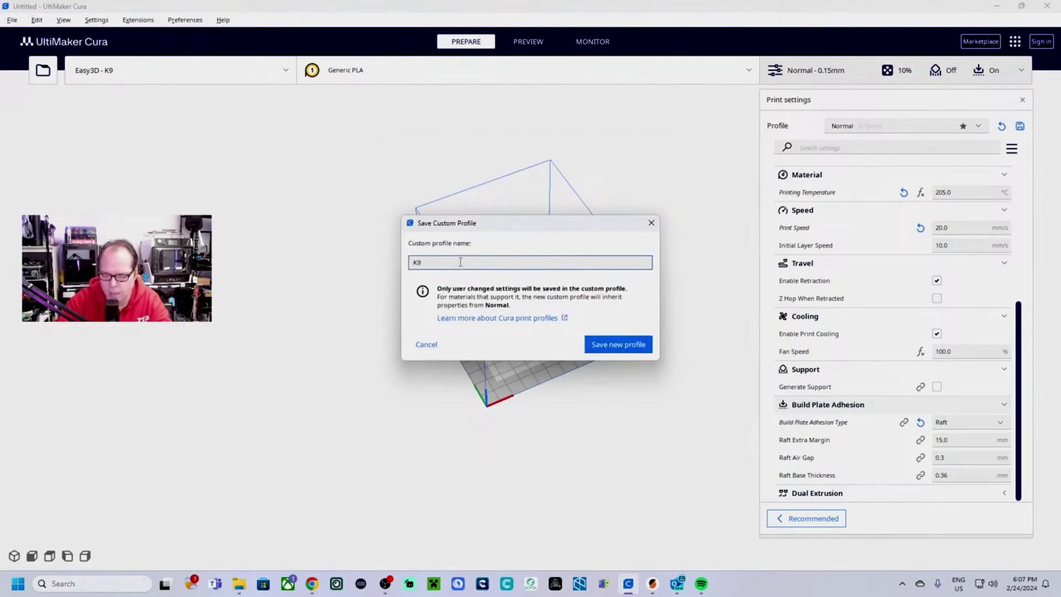
{"action": "type", "text": "-Normal"}
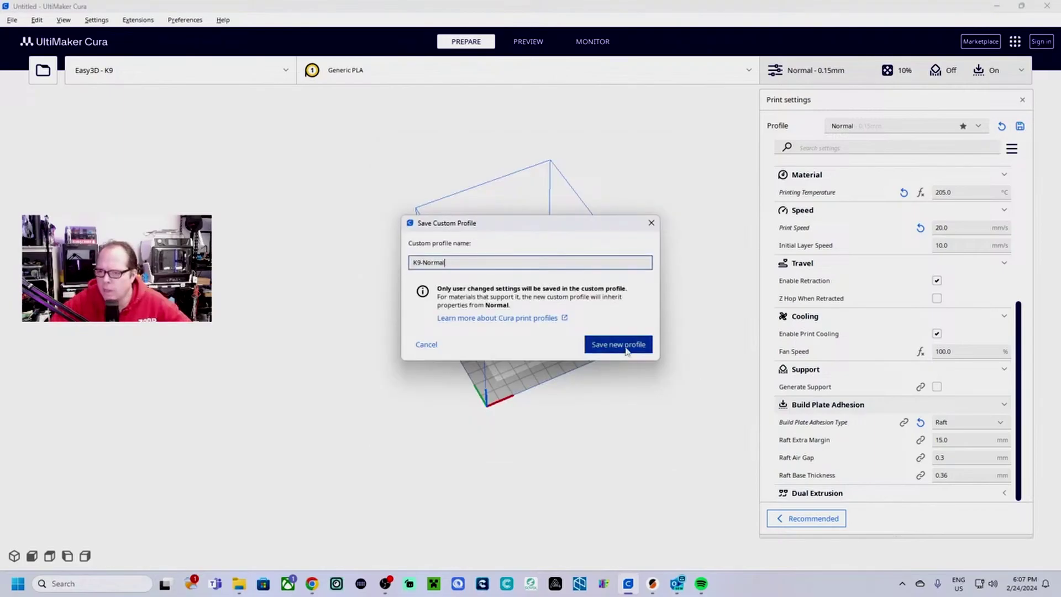
{"action": "left_click", "coordinate": [619, 345]}
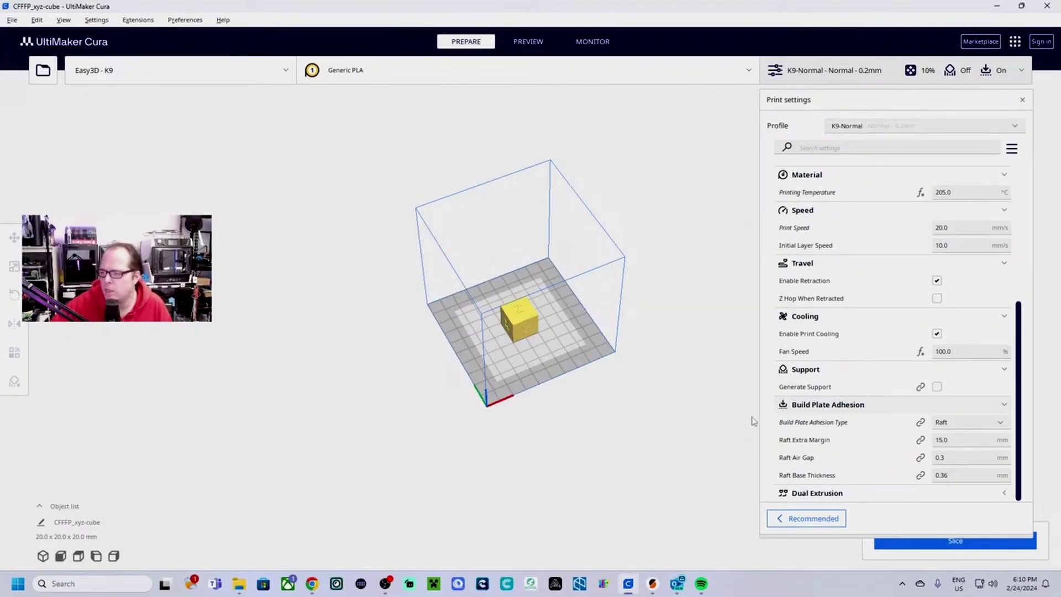
Step: Make the Print settings panel shorter
{"action": "left_click_drag", "start_coordinate": [909, 534], "coordinate": [921, 375]}
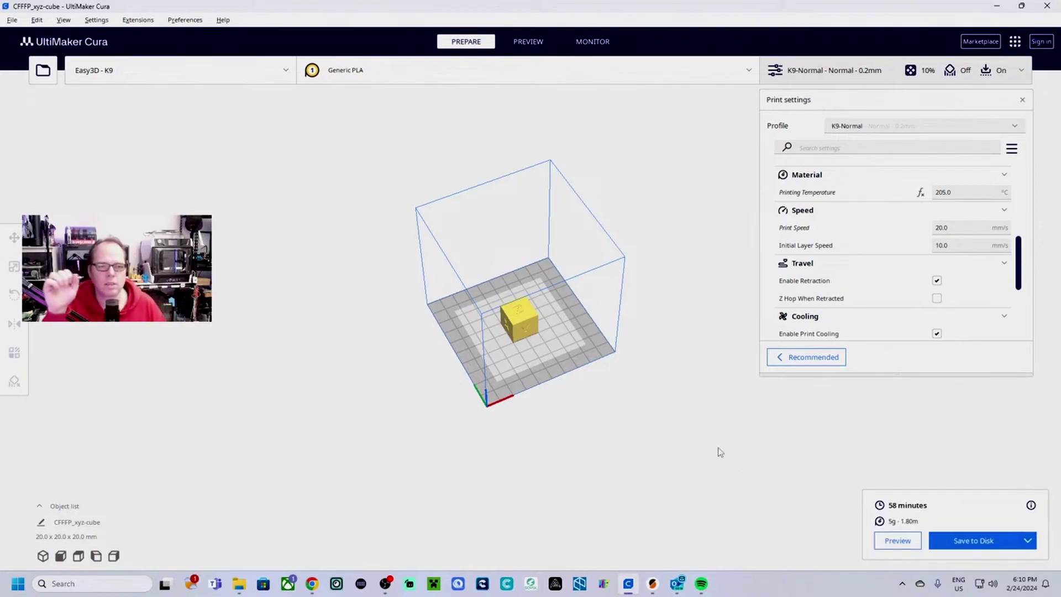